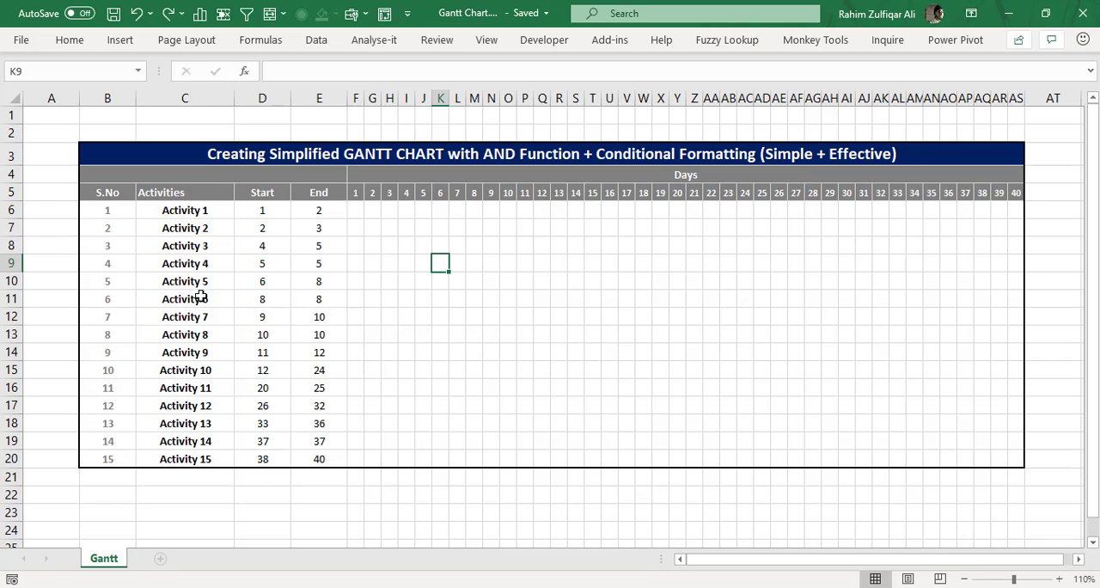
Step: Examine the activity list, its start and end days, and the empty 40-day grid beside it
left_click_drag(197, 209, 214, 457)
left_click(264, 213)
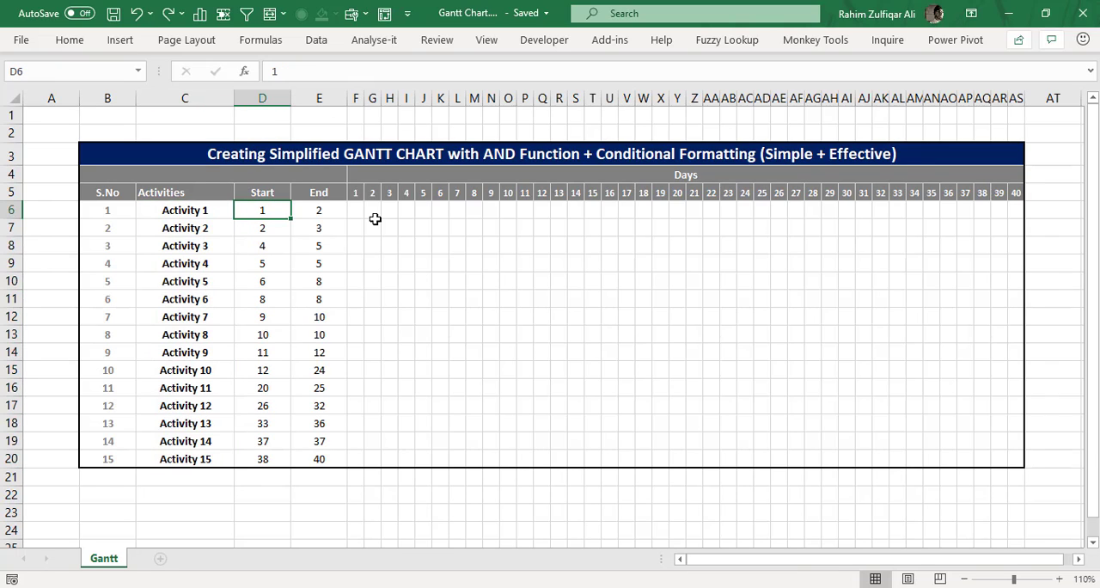
left_click(324, 222)
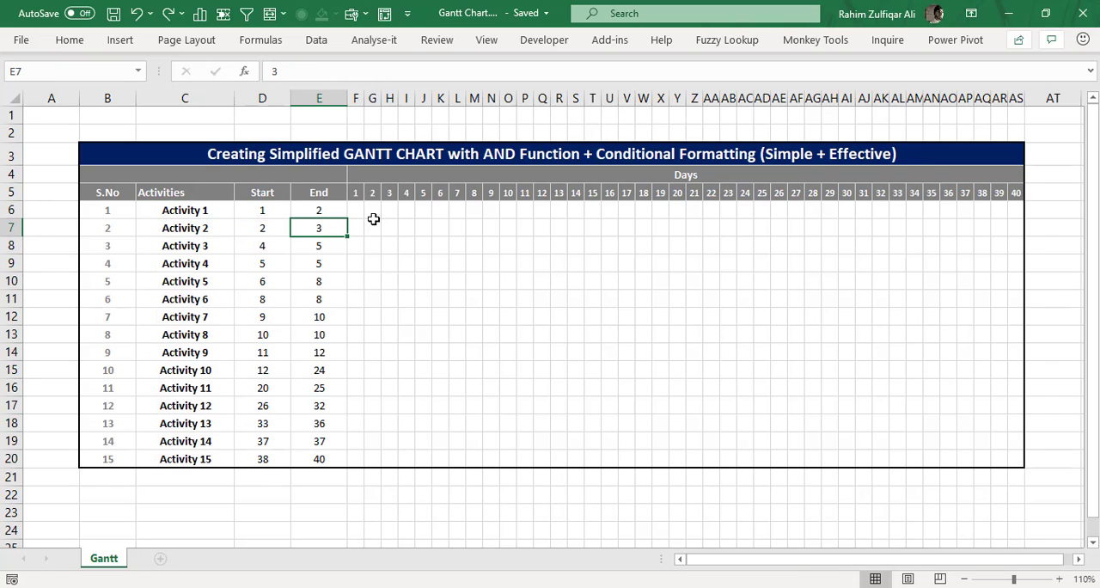
left_click(322, 210)
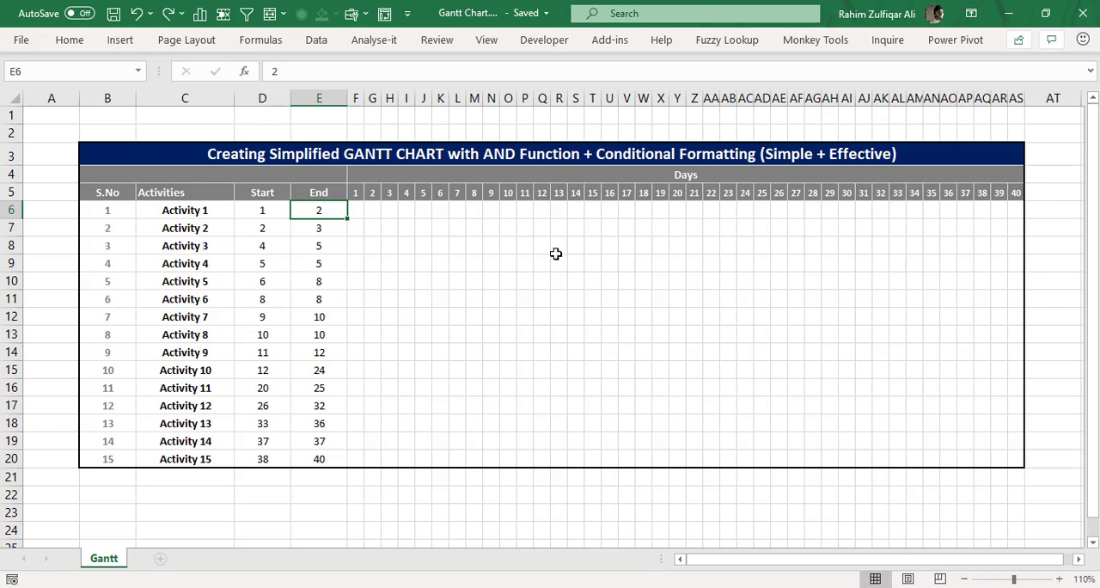
left_click(356, 210)
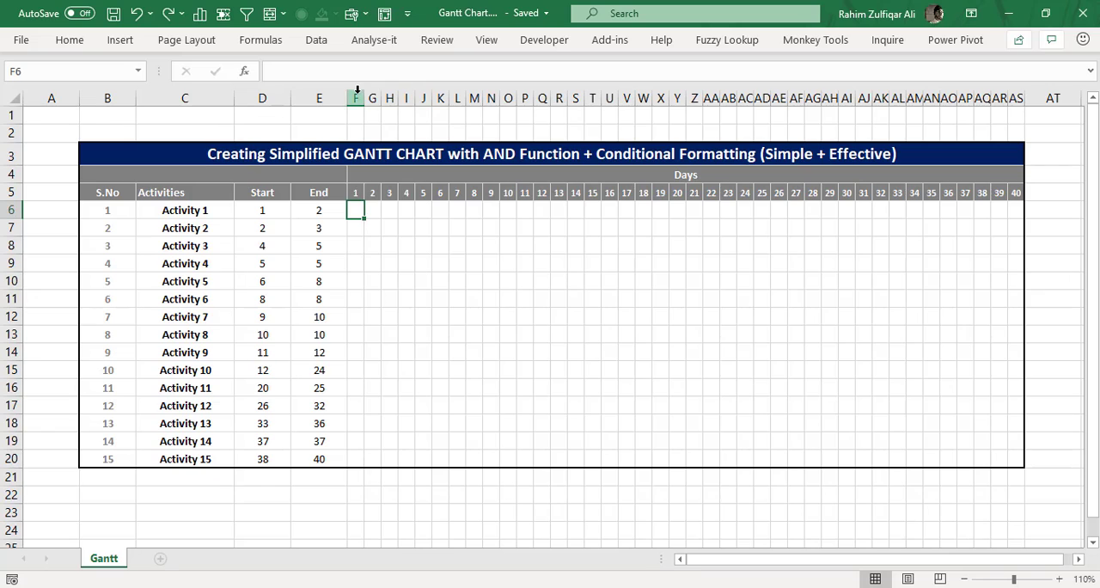
left_click(425, 232)
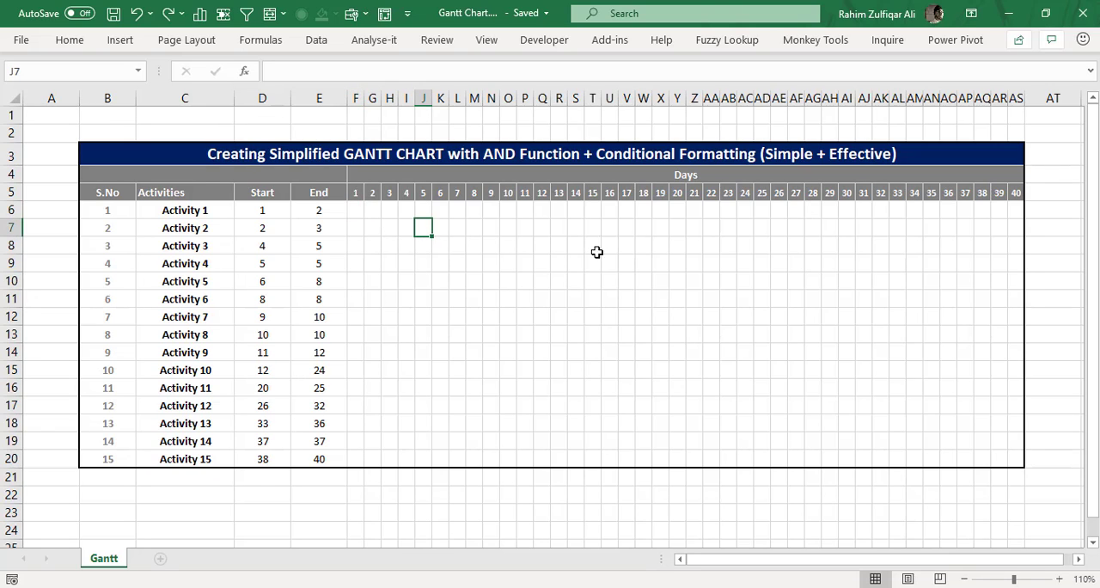
left_click(701, 299)
left_click(359, 264)
left_click(410, 265)
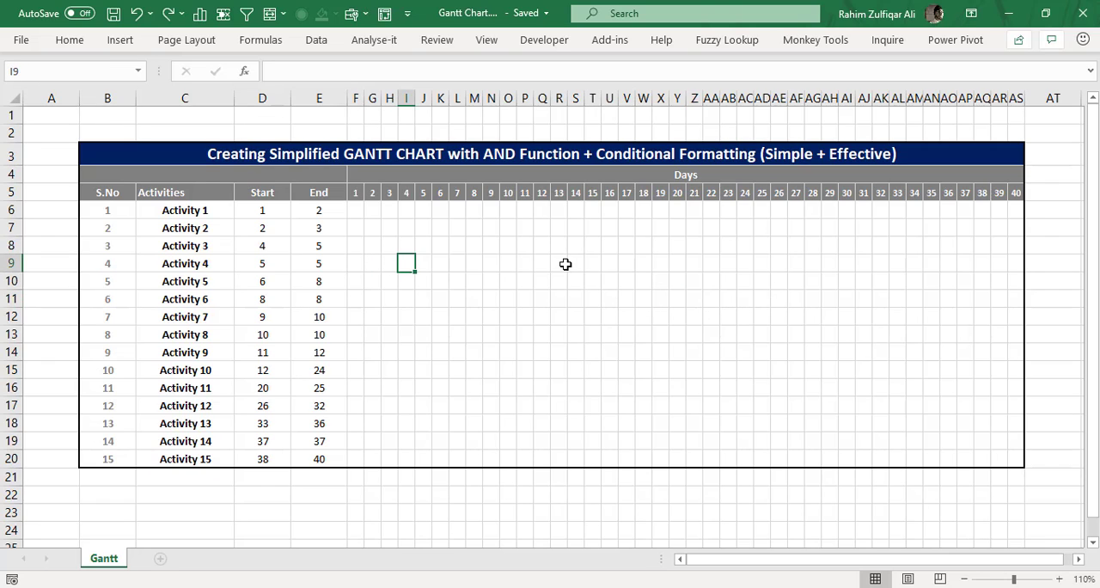
left_click(560, 263)
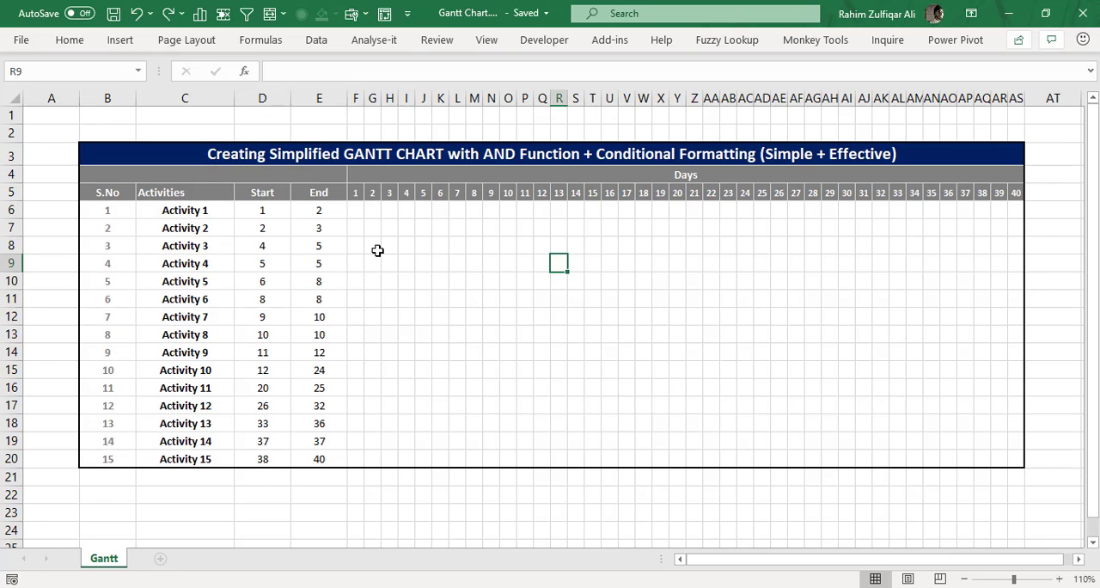
left_click(358, 214)
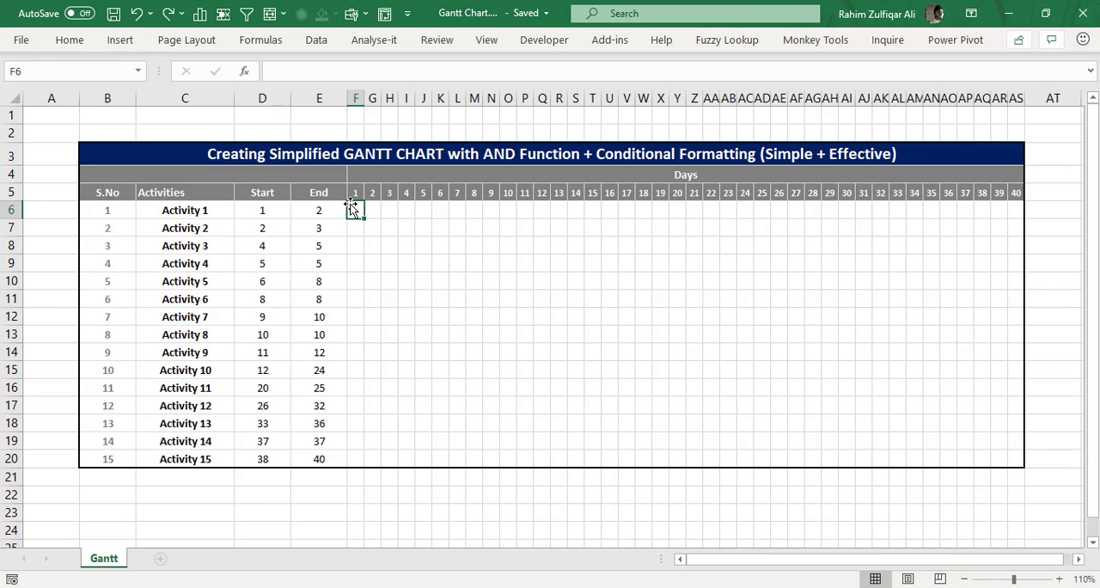
Step: Start a formula-based conditional formatting rule for the whole day grid F6:AS20
left_click_drag(356, 210, 1010, 459)
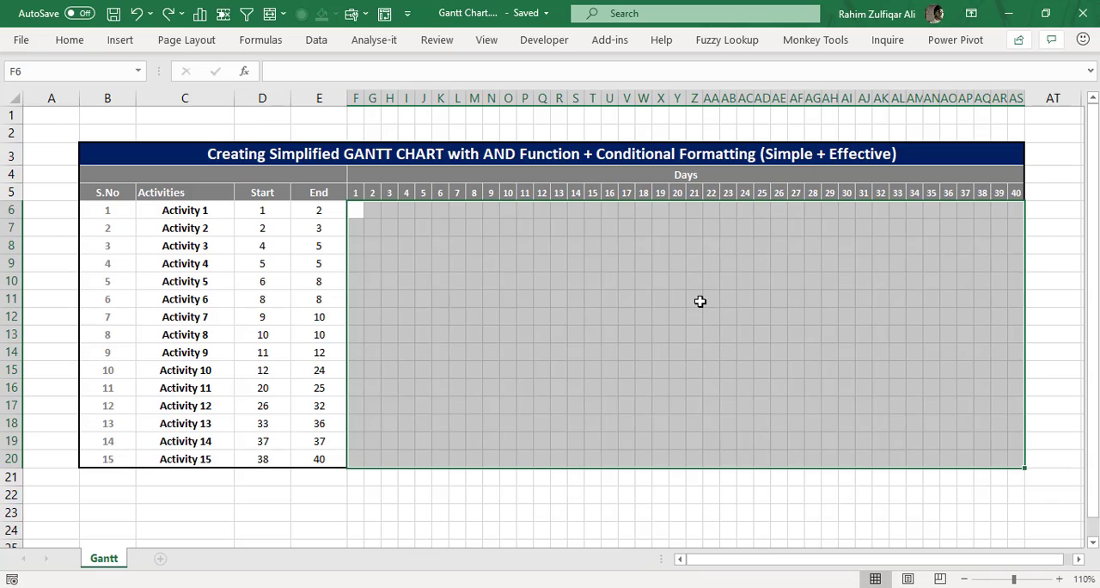
left_click(69, 39)
left_click(559, 93)
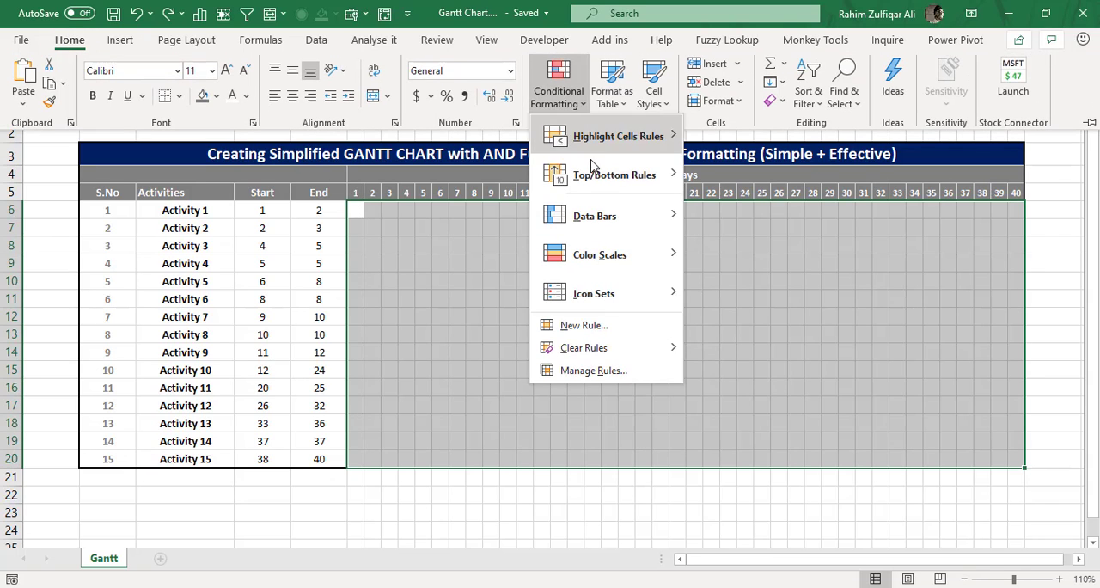
left_click(597, 327)
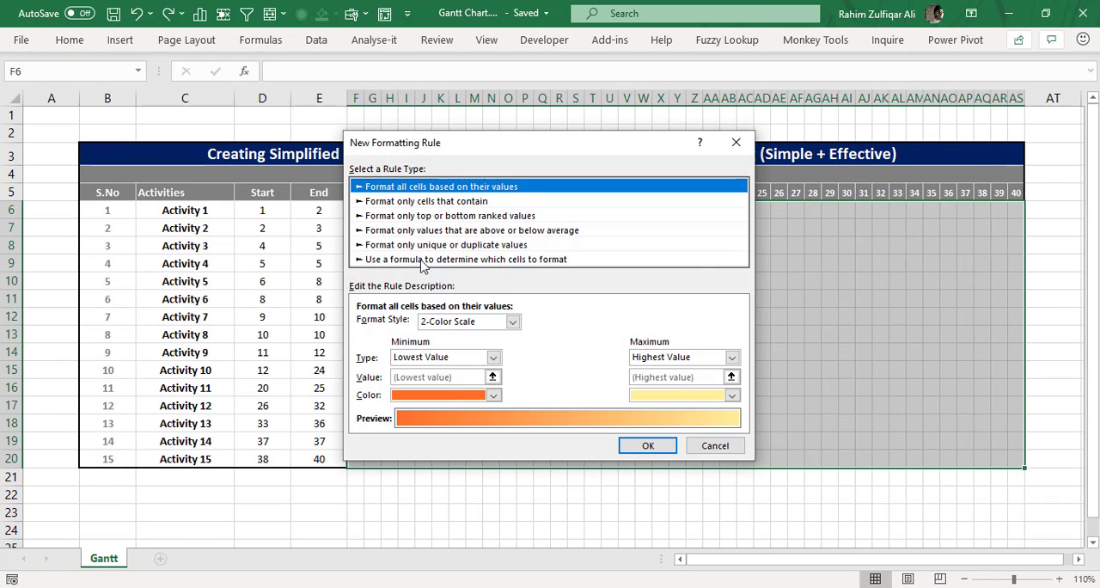
left_click(410, 263)
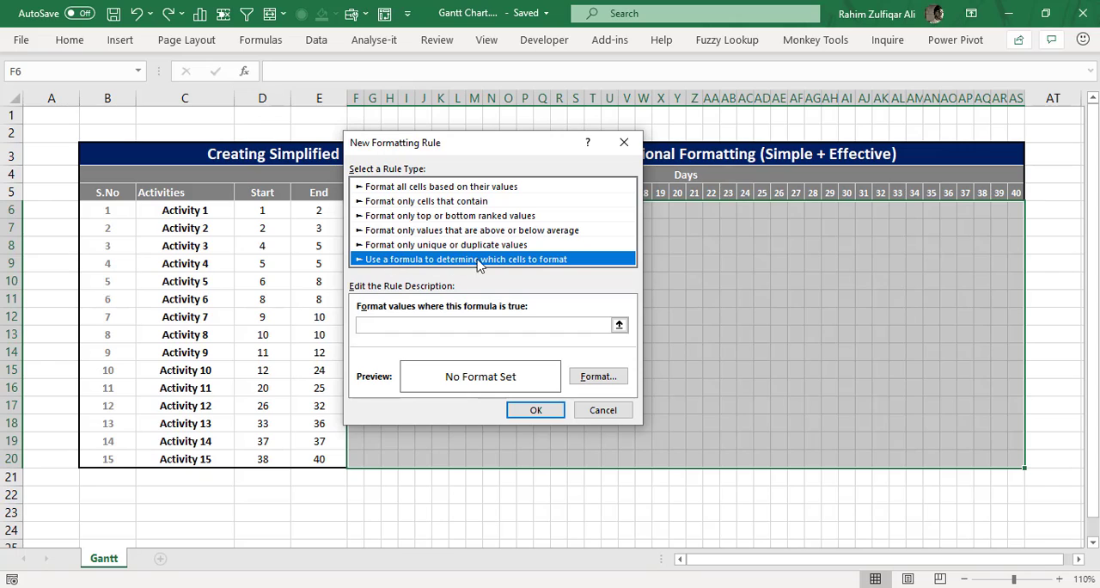
left_click_drag(493, 151, 726, 133)
left_click(646, 307)
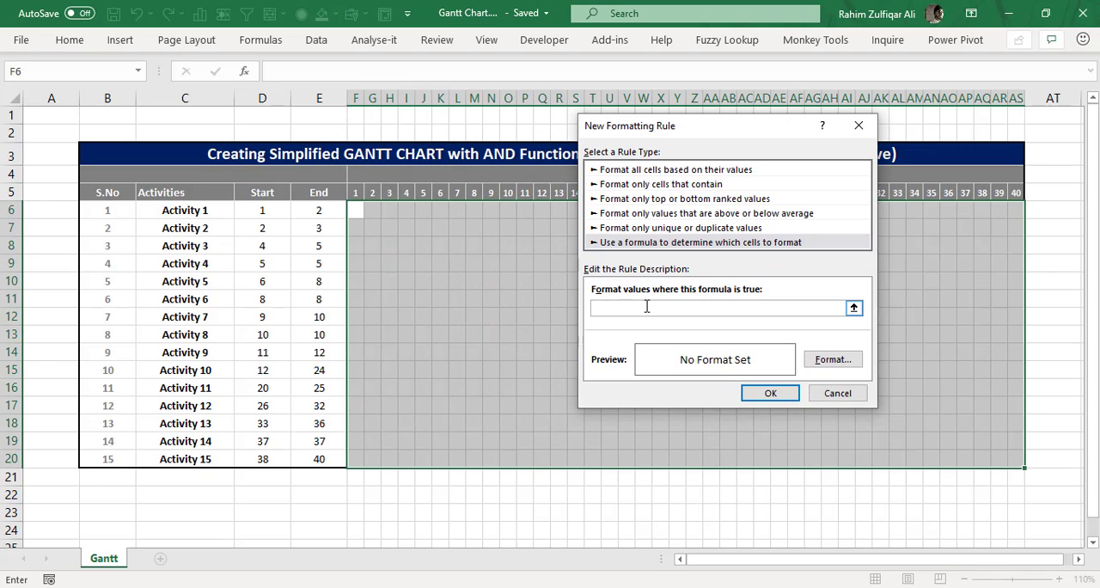
Step: Begin the rule's formula with the start-day condition =AND(F$5>=$D6, locking the day row and the start column
type("=AND(")
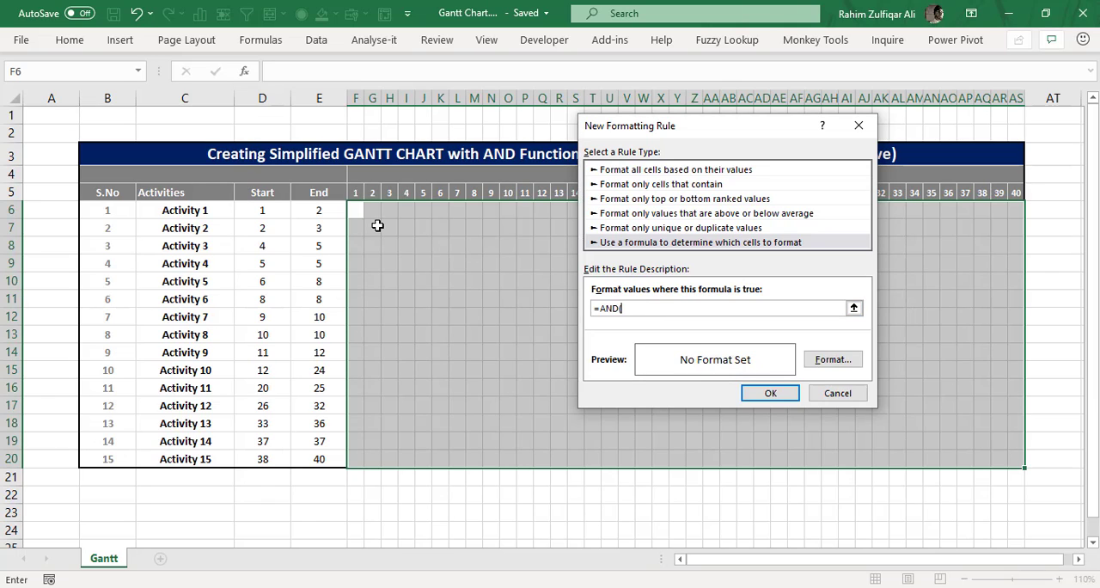
left_click(356, 192)
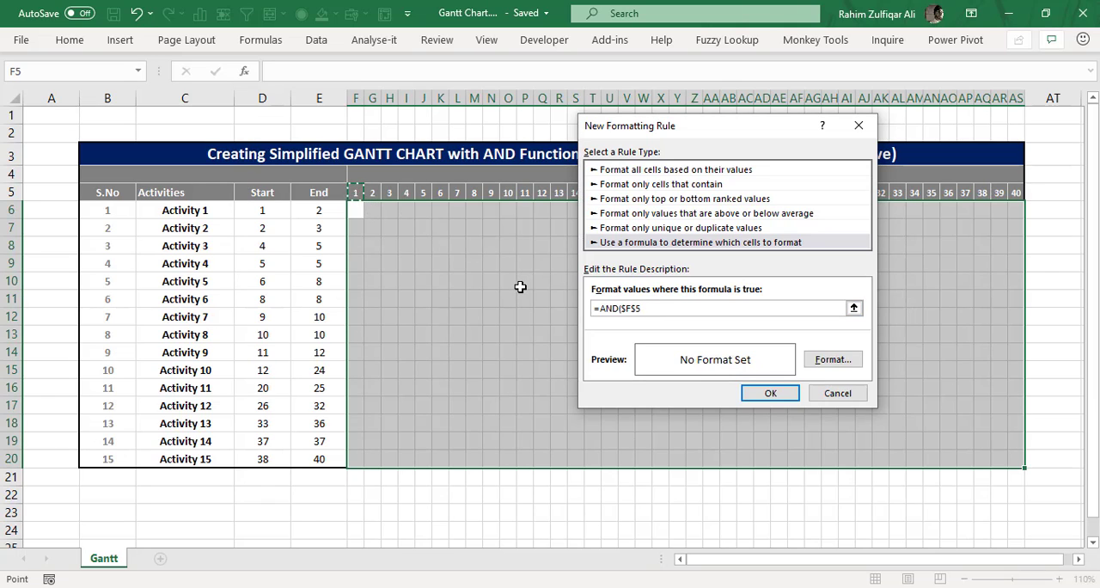
key("F4")
type(">=")
left_click(262, 211)
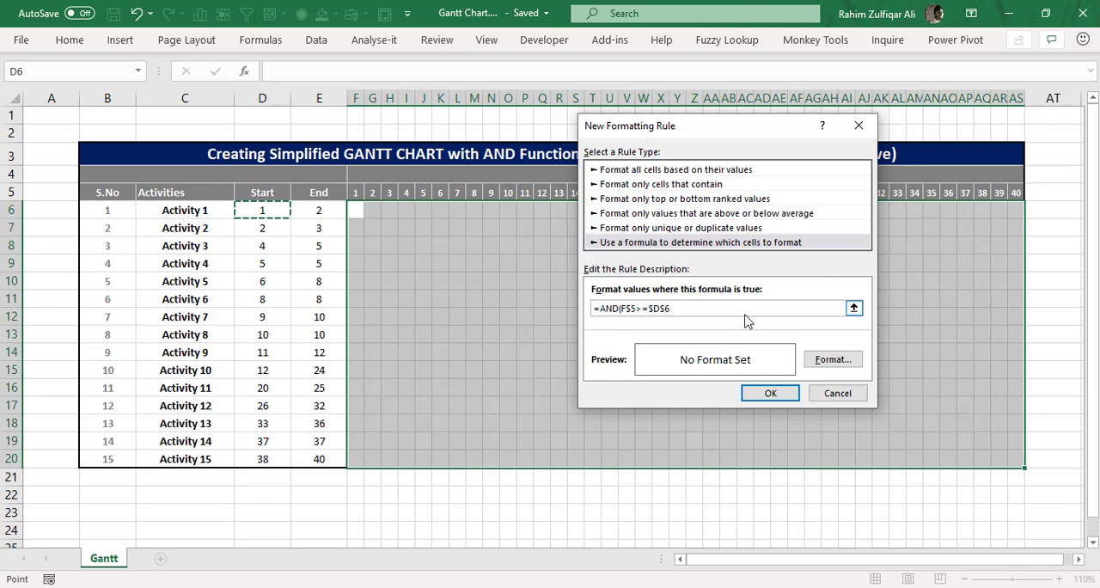
key("F4")
key("F4")
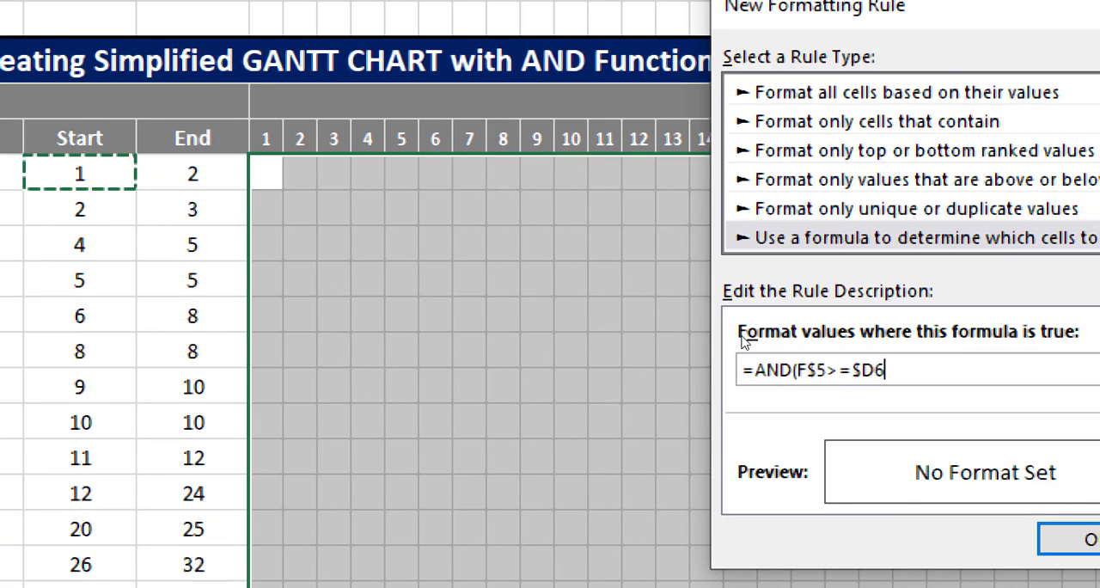
Step: Complete the rule's formula with the end-day condition so it reads =AND(F$5>=$D6,F$5<=$E6)
type(",")
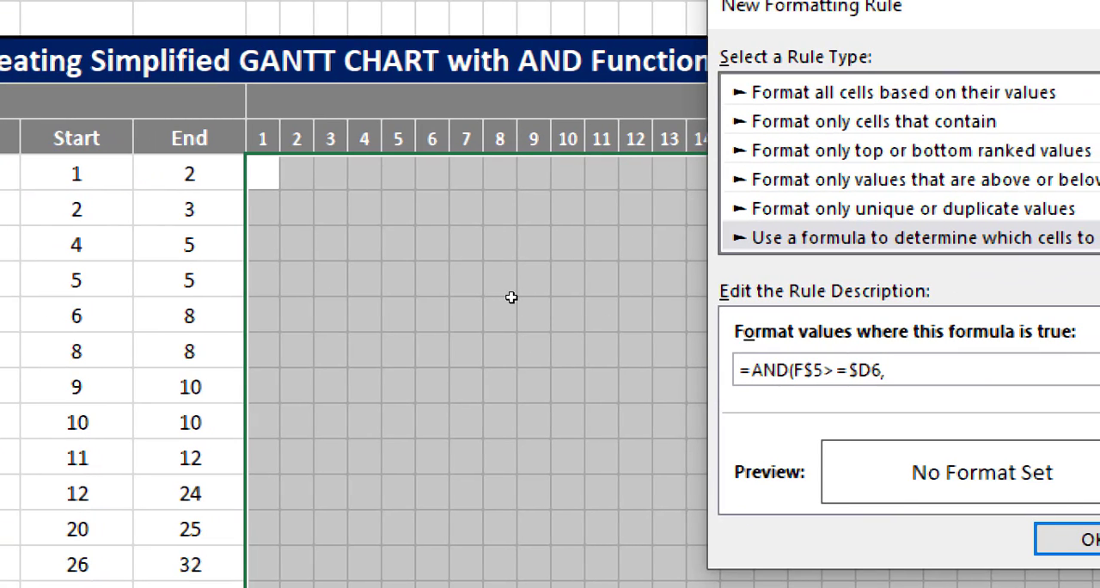
key("Up")
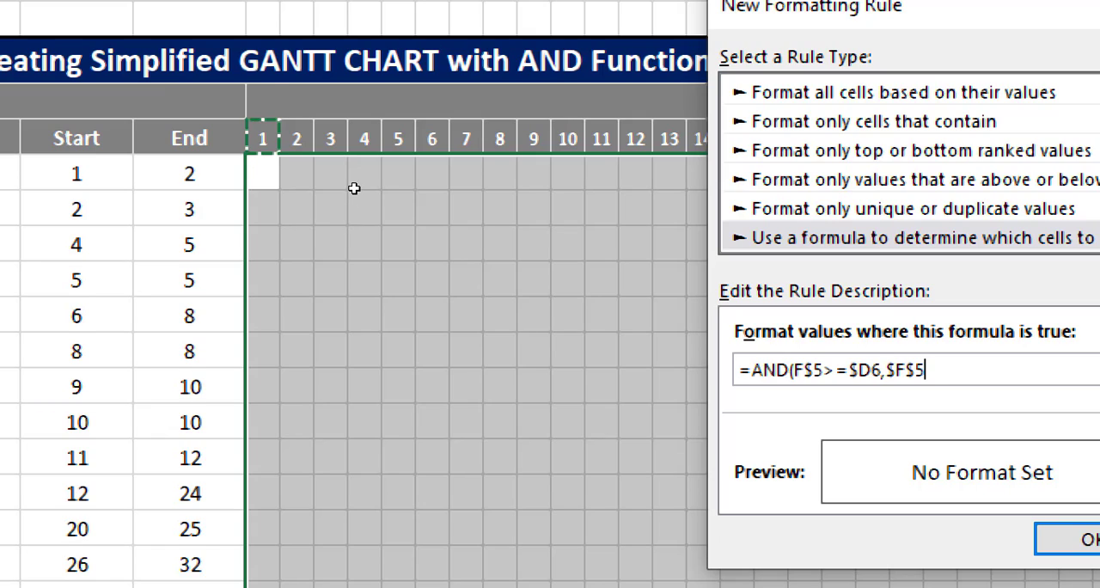
key("F4")
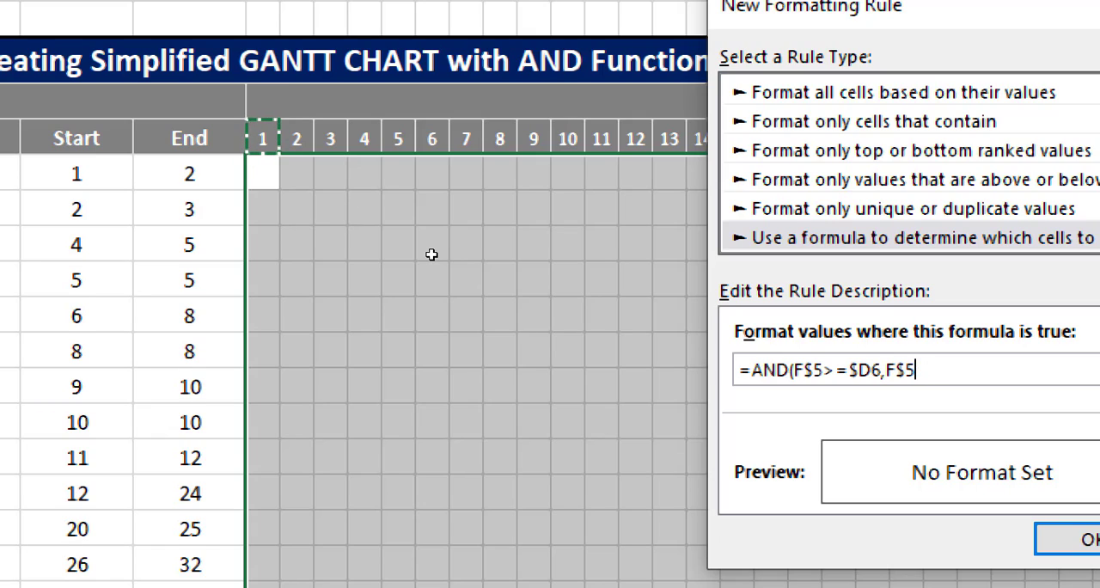
type("<=")
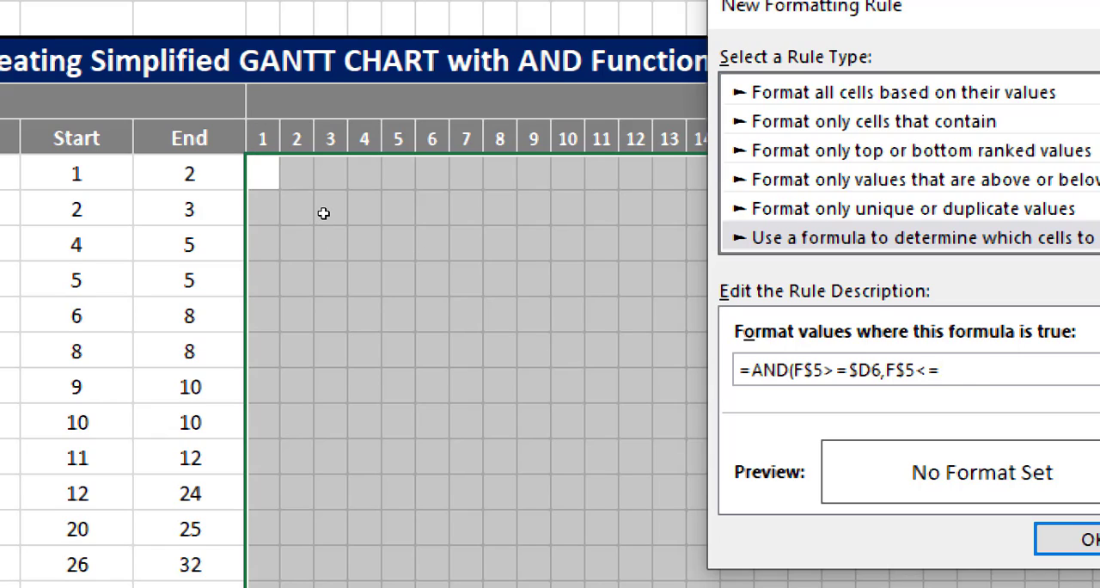
left_click(190, 175)
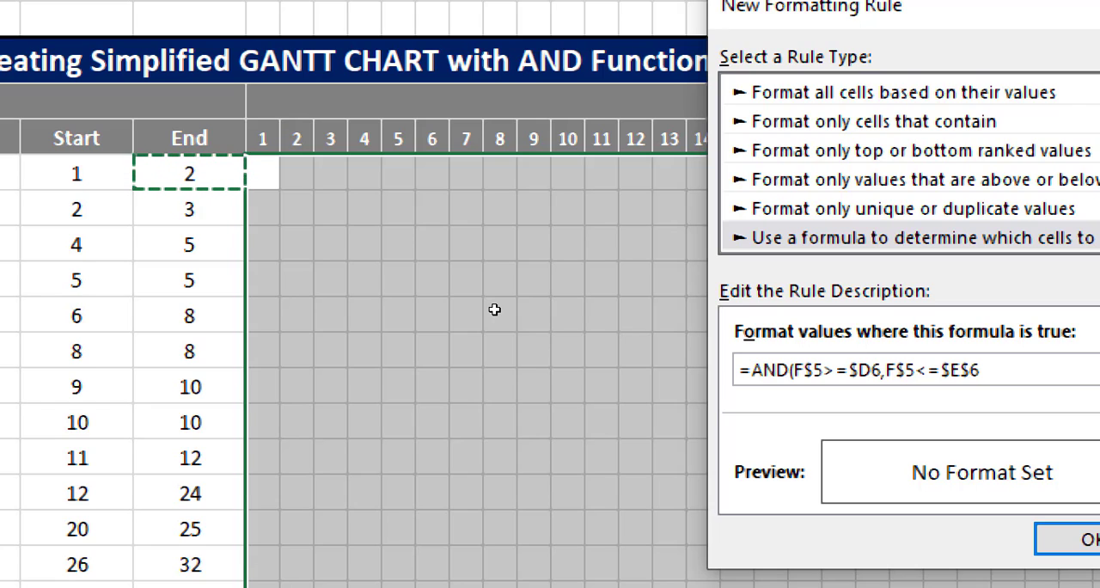
key("F4")
key("F4")
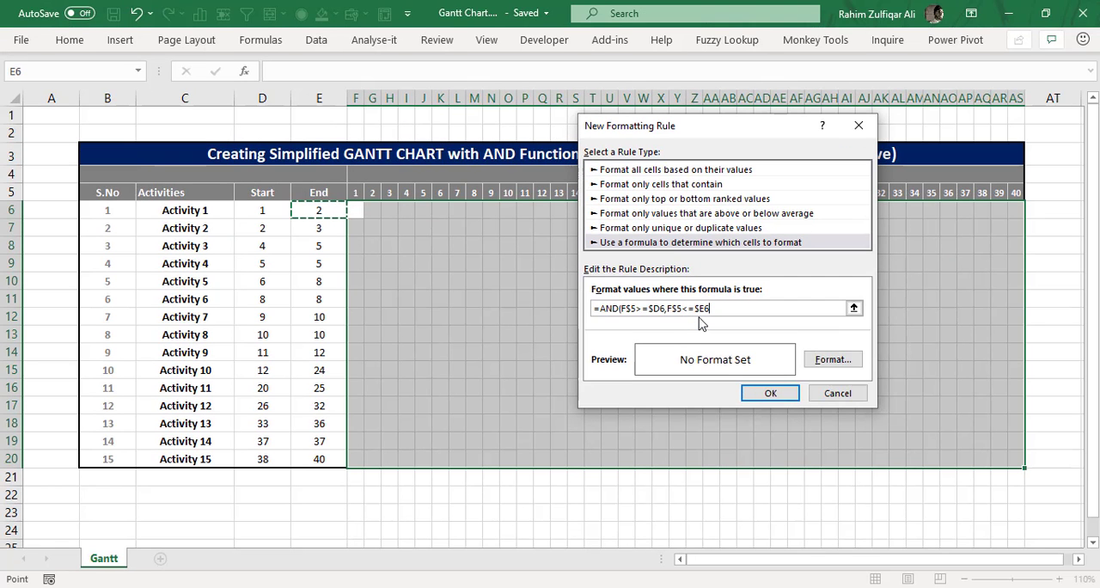
type(")")
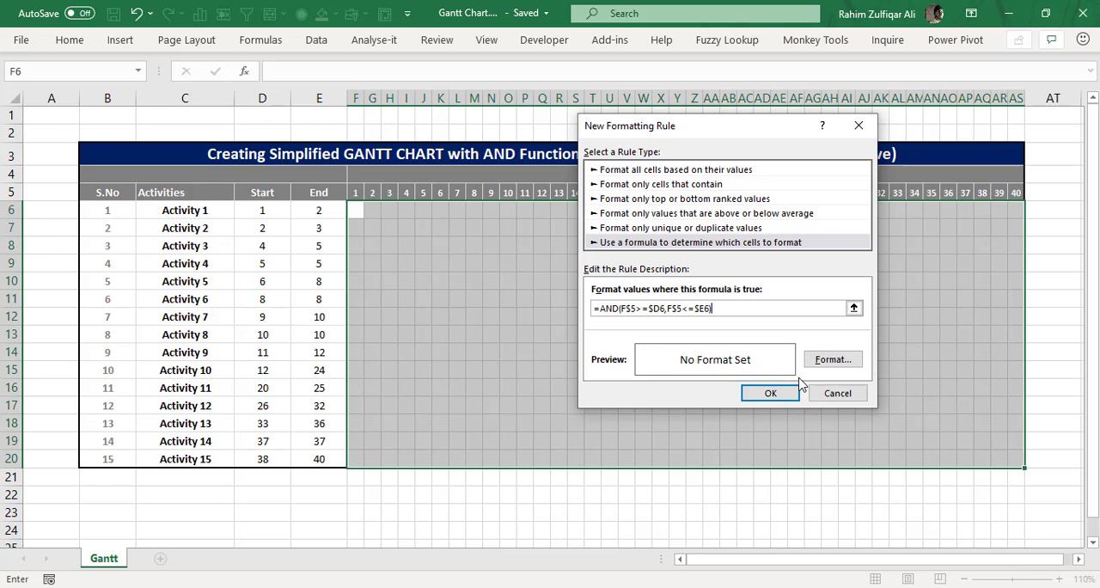
Step: Choose a dark red background fill as the format of the rule
left_click(821, 361)
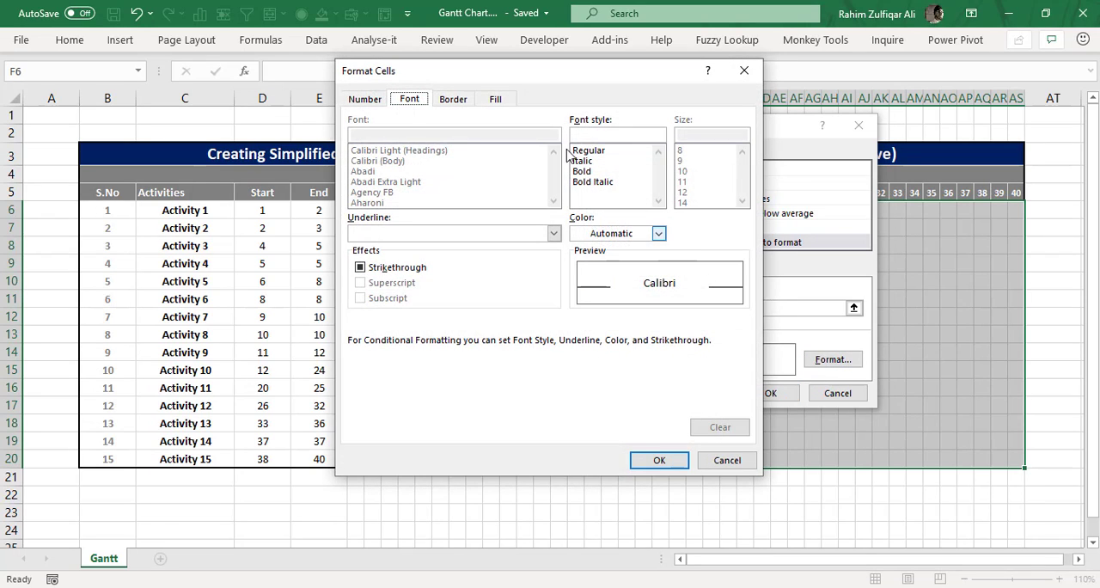
left_click(496, 99)
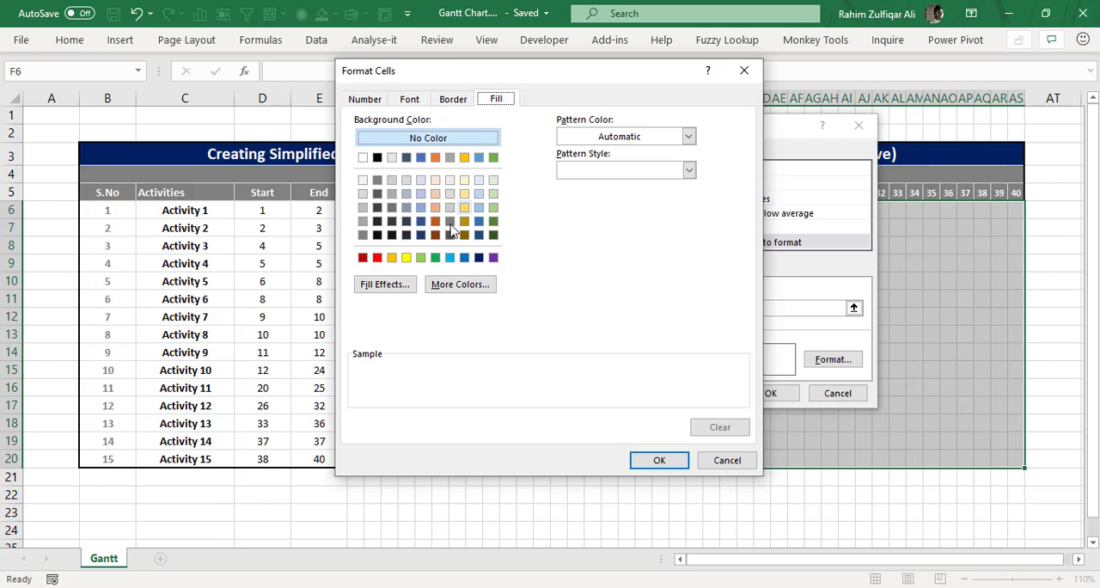
left_click(363, 257)
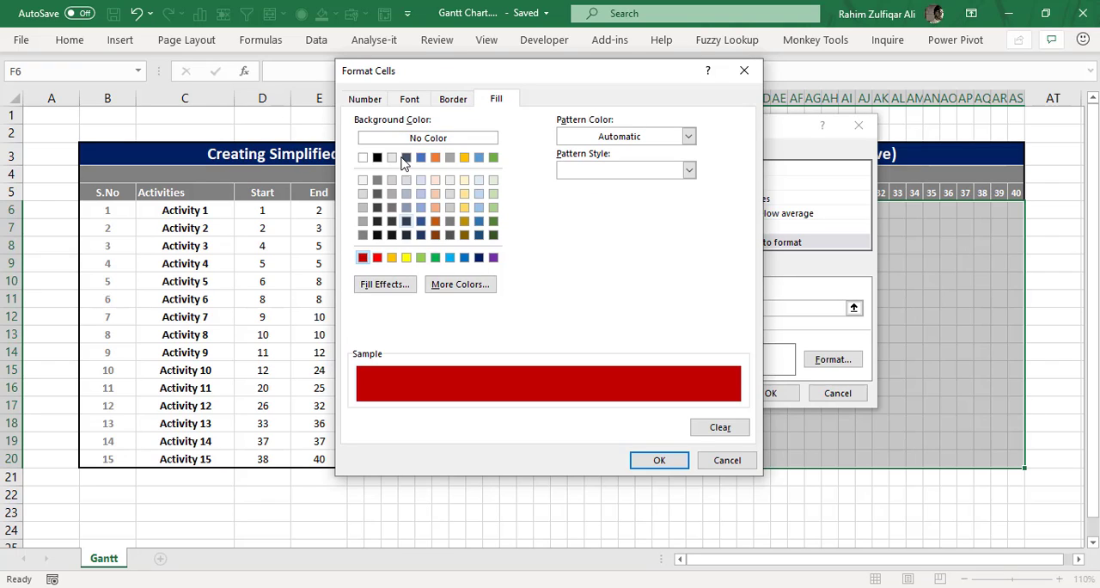
left_click(440, 102)
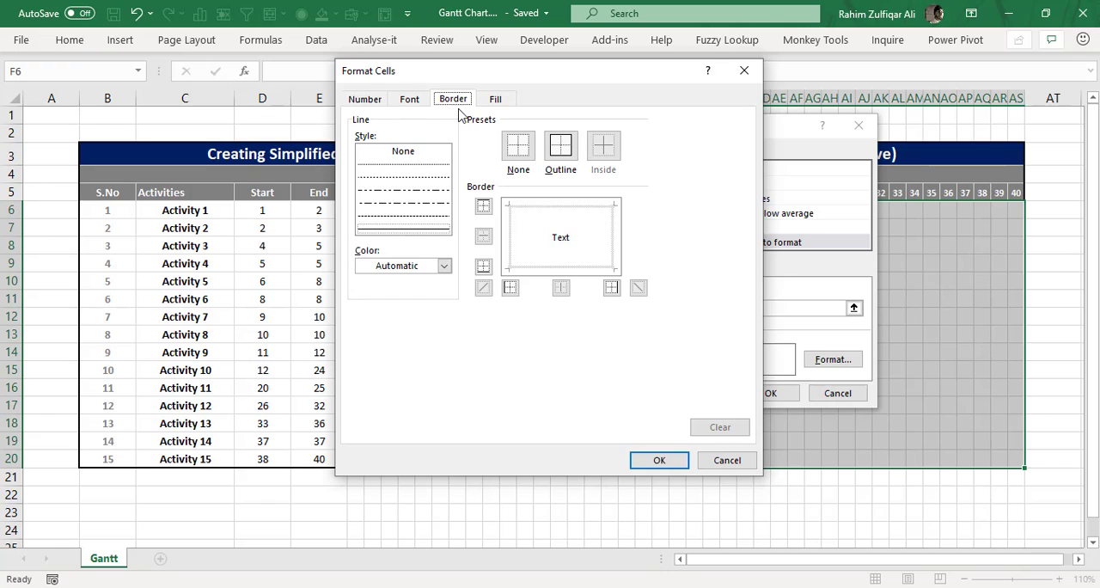
left_click(560, 148)
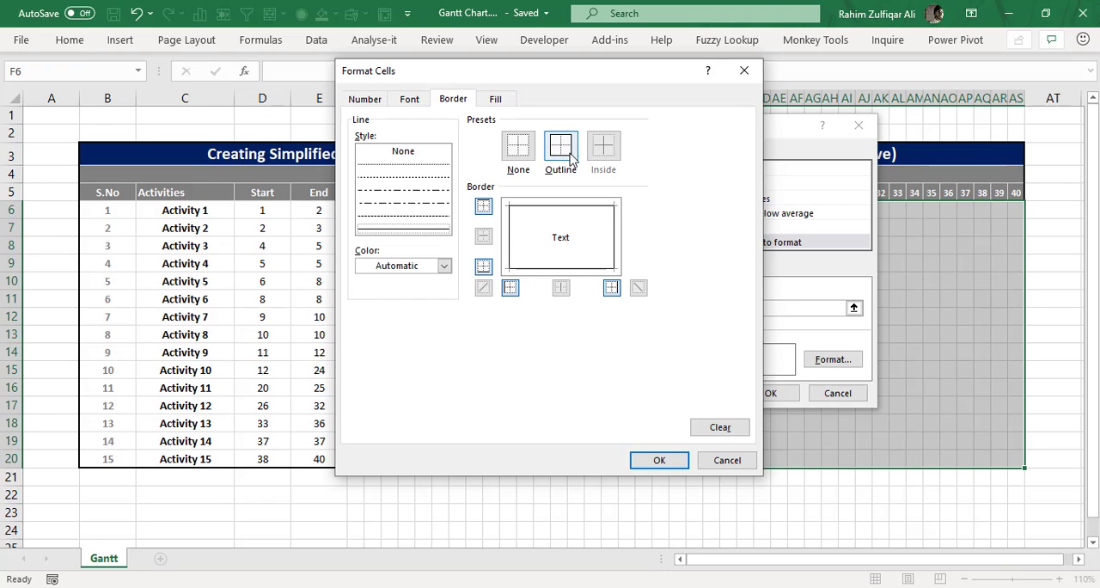
left_click(518, 146)
left_click(409, 99)
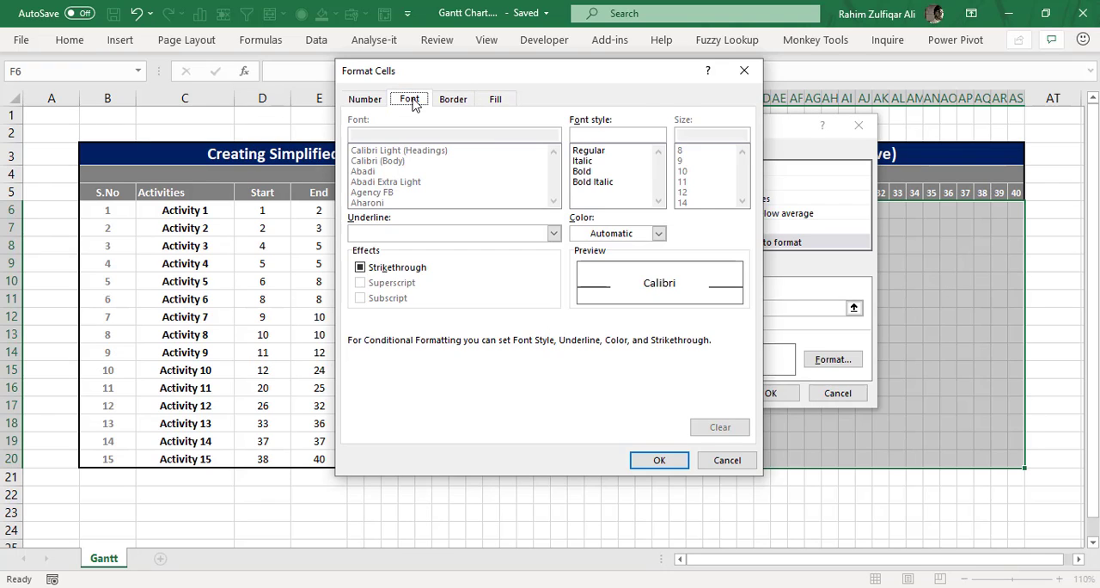
Step: Accept the cell format and apply the new rule to the day grid
left_click(658, 460)
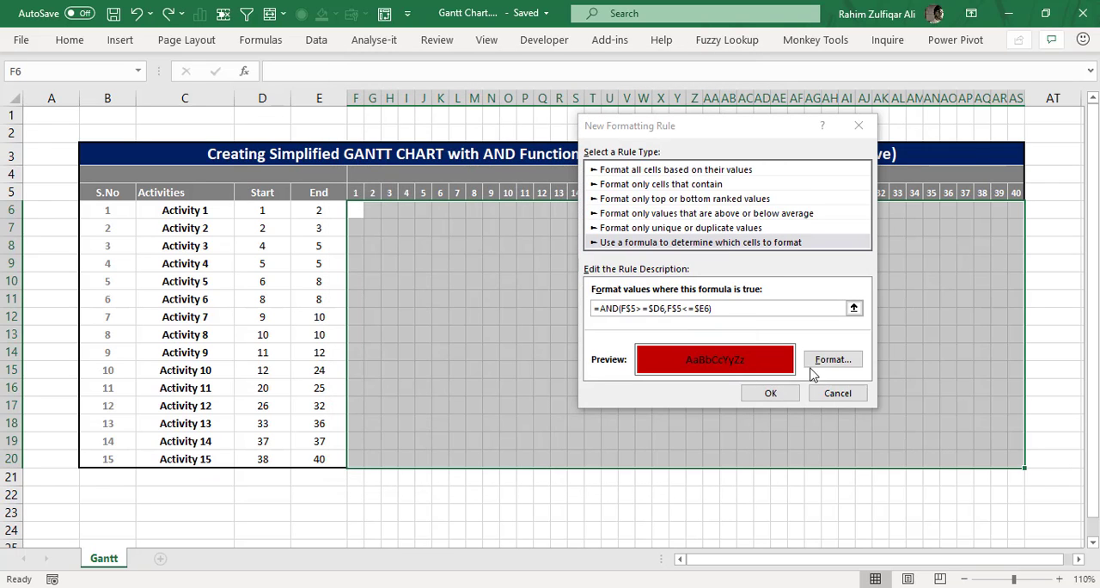
left_click(770, 393)
left_click(696, 297)
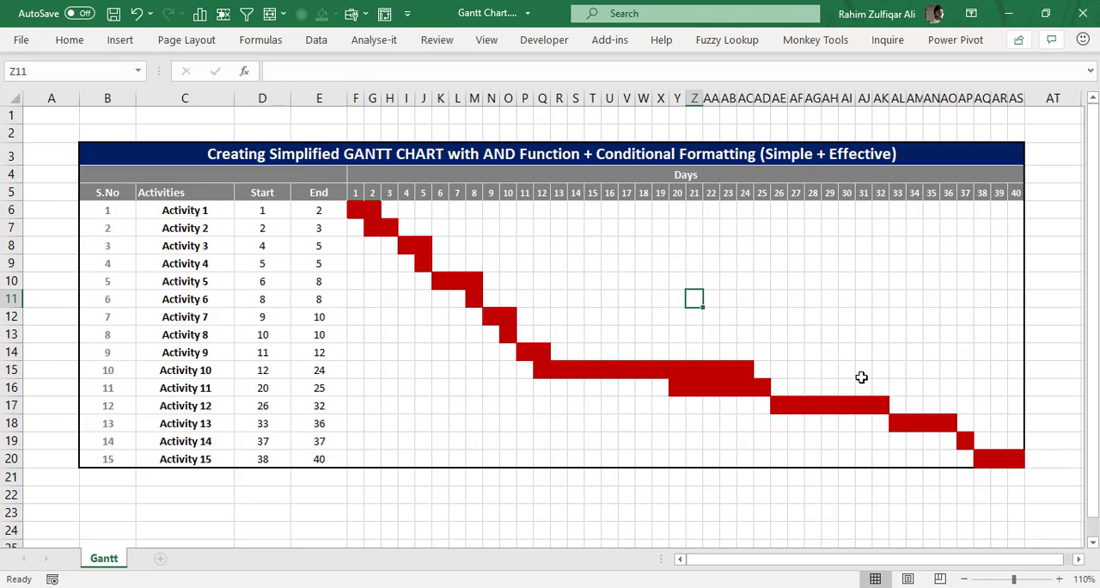
Step: Set Activity 8's start day to 1 and inspect its bar from day 1 to day 10
left_click(258, 335)
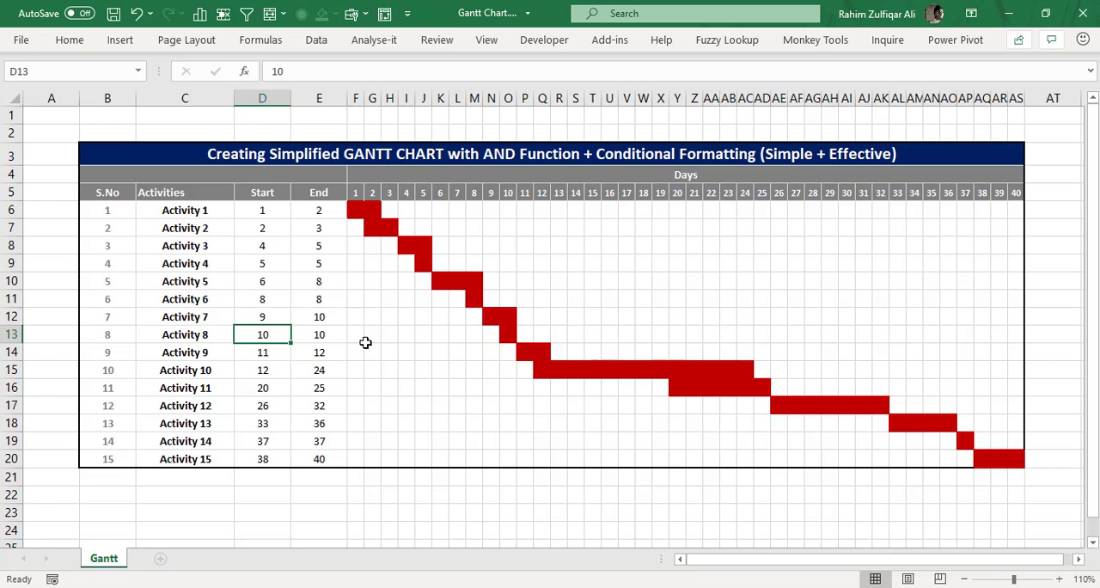
type("1")
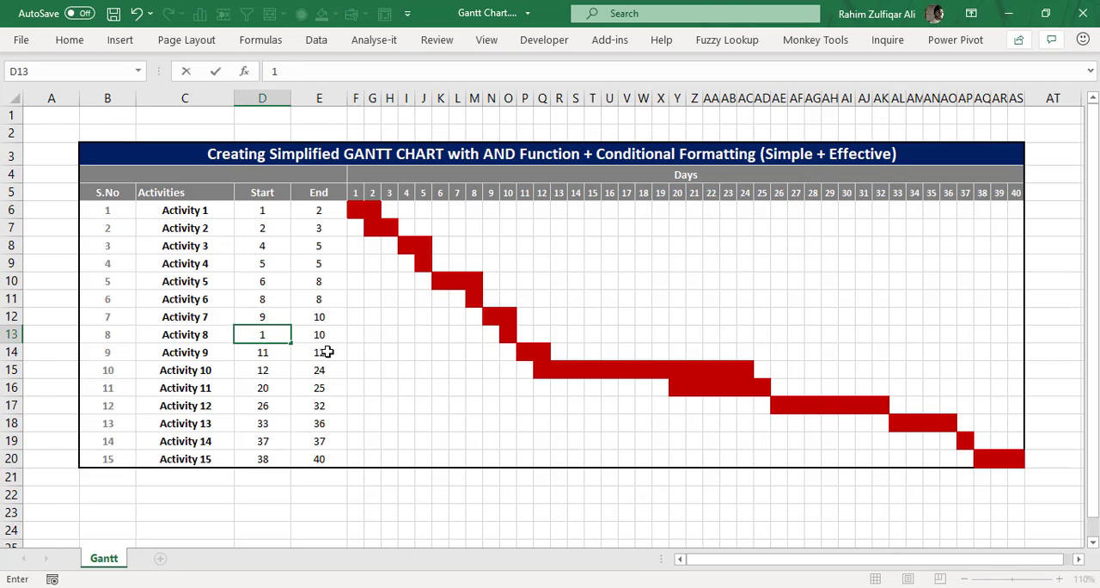
left_click(327, 351)
left_click_drag(369, 335, 508, 335)
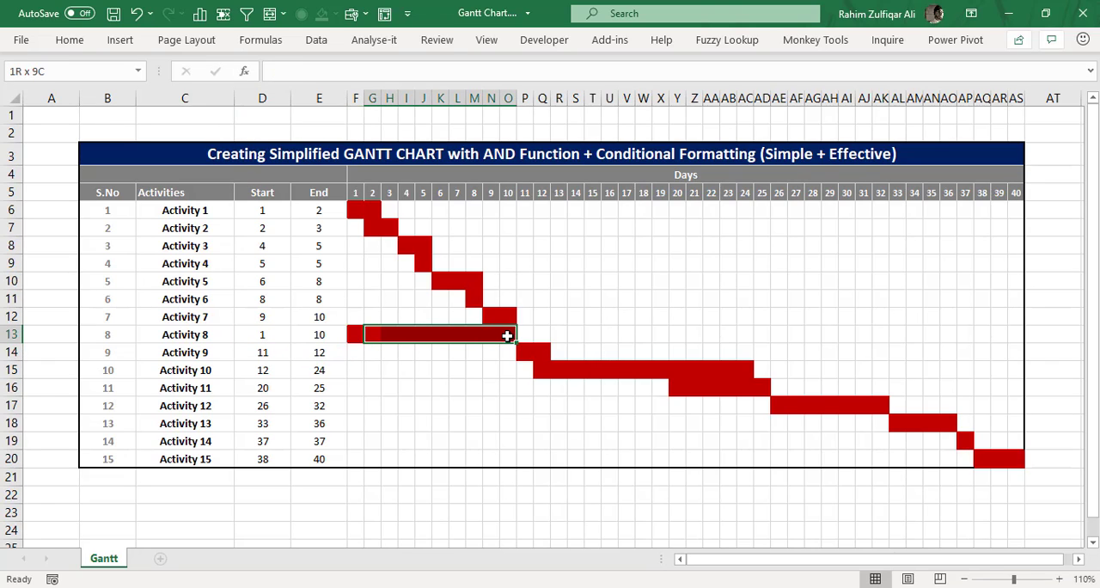
left_click_drag(355, 335, 508, 335)
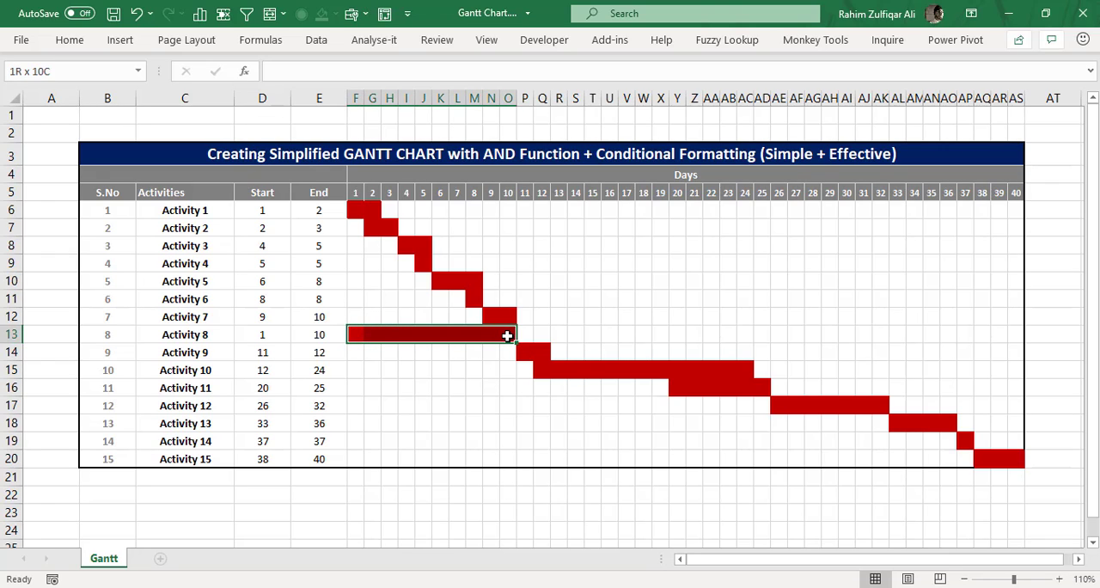
left_click(491, 334)
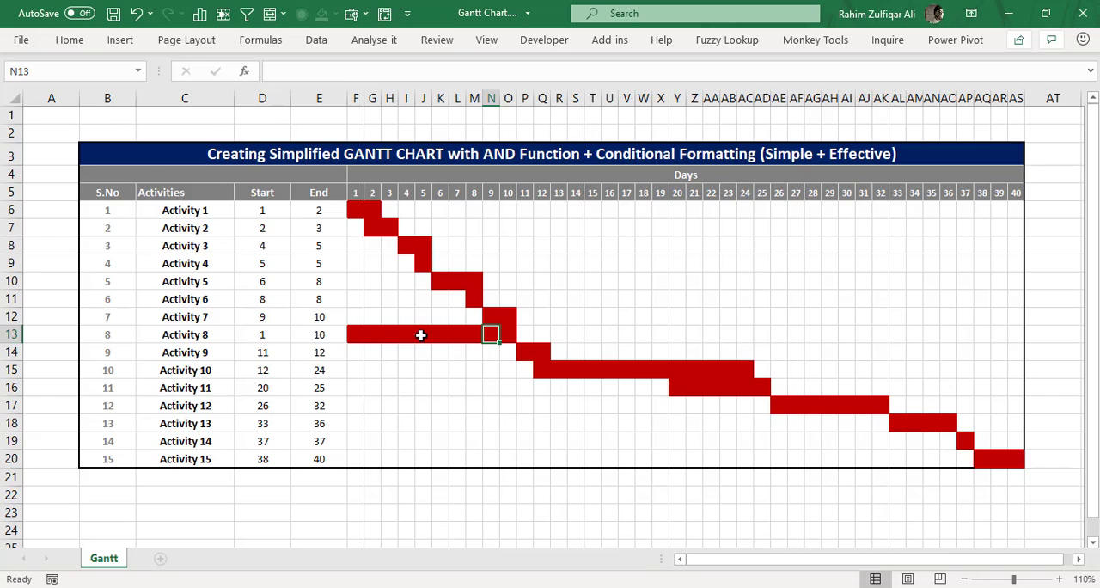
Step: Undo the change to Activity 8's start day
left_click(253, 335)
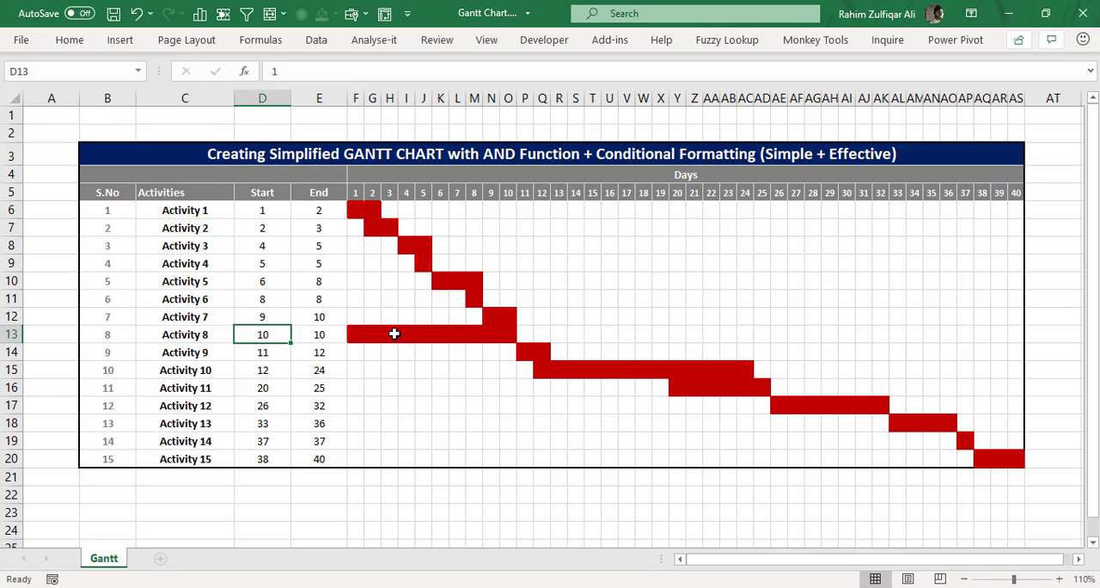
key("ctrl+z")
left_click(315, 384)
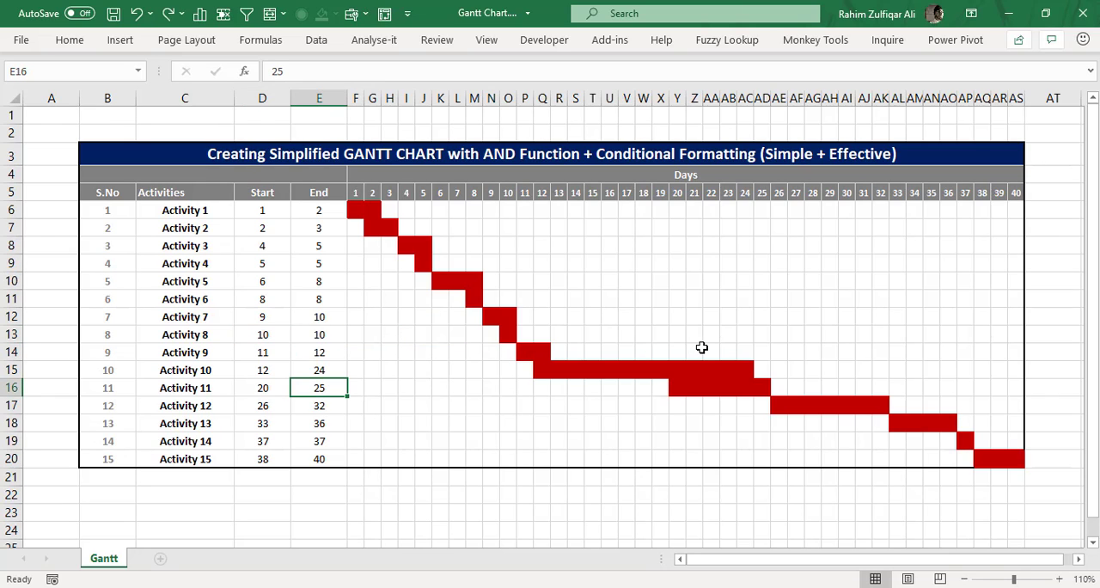